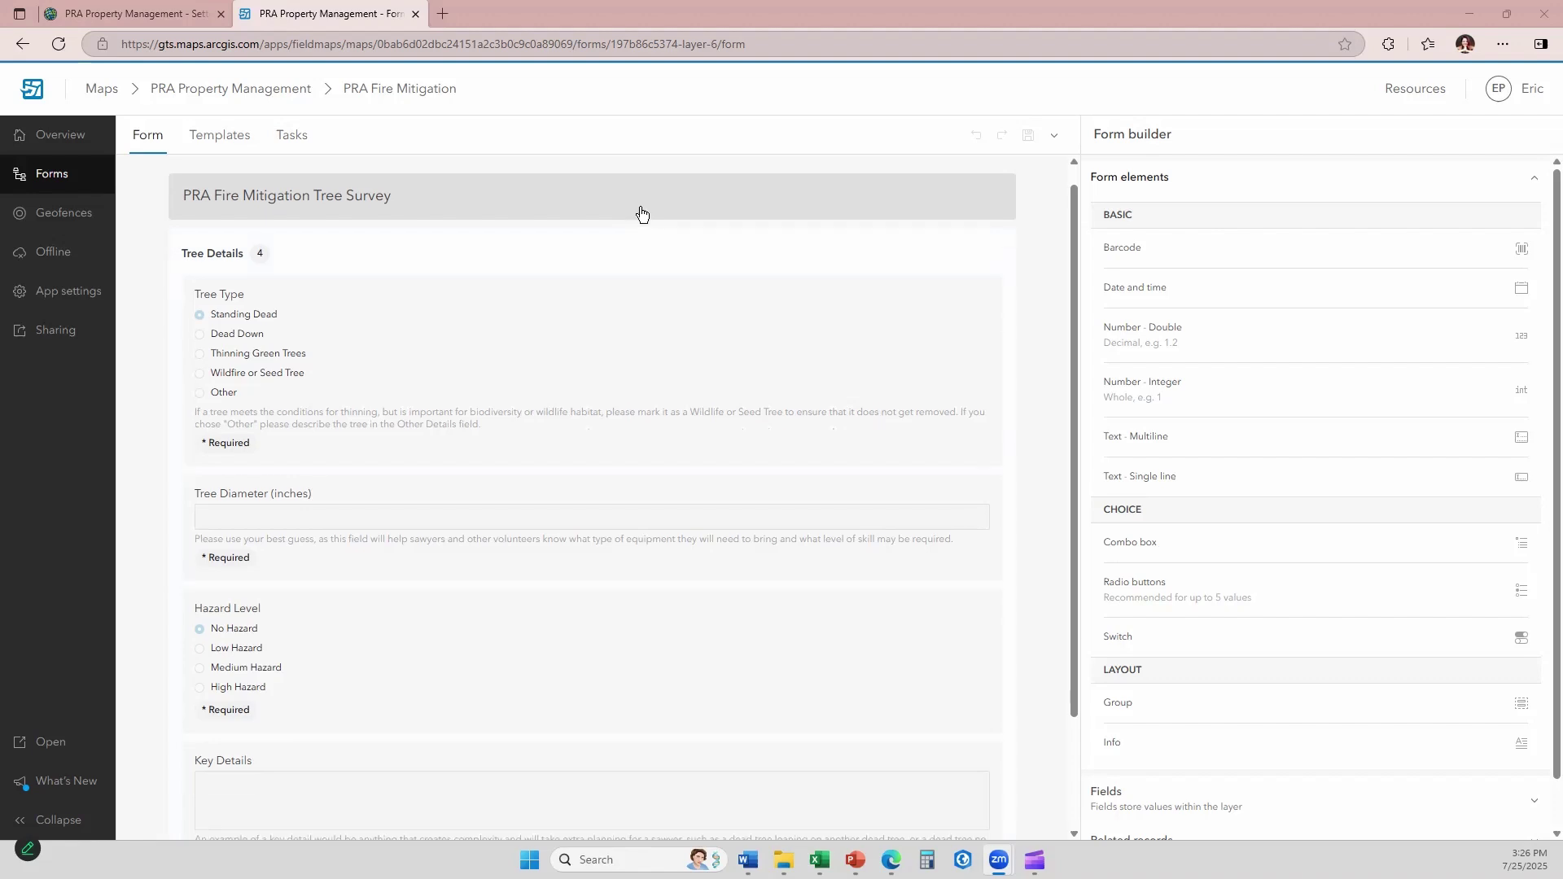
Step: Start a new visibility expression for the Tree Diameter (inches) field in the PRA Fire Mitigation form
click(385, 446)
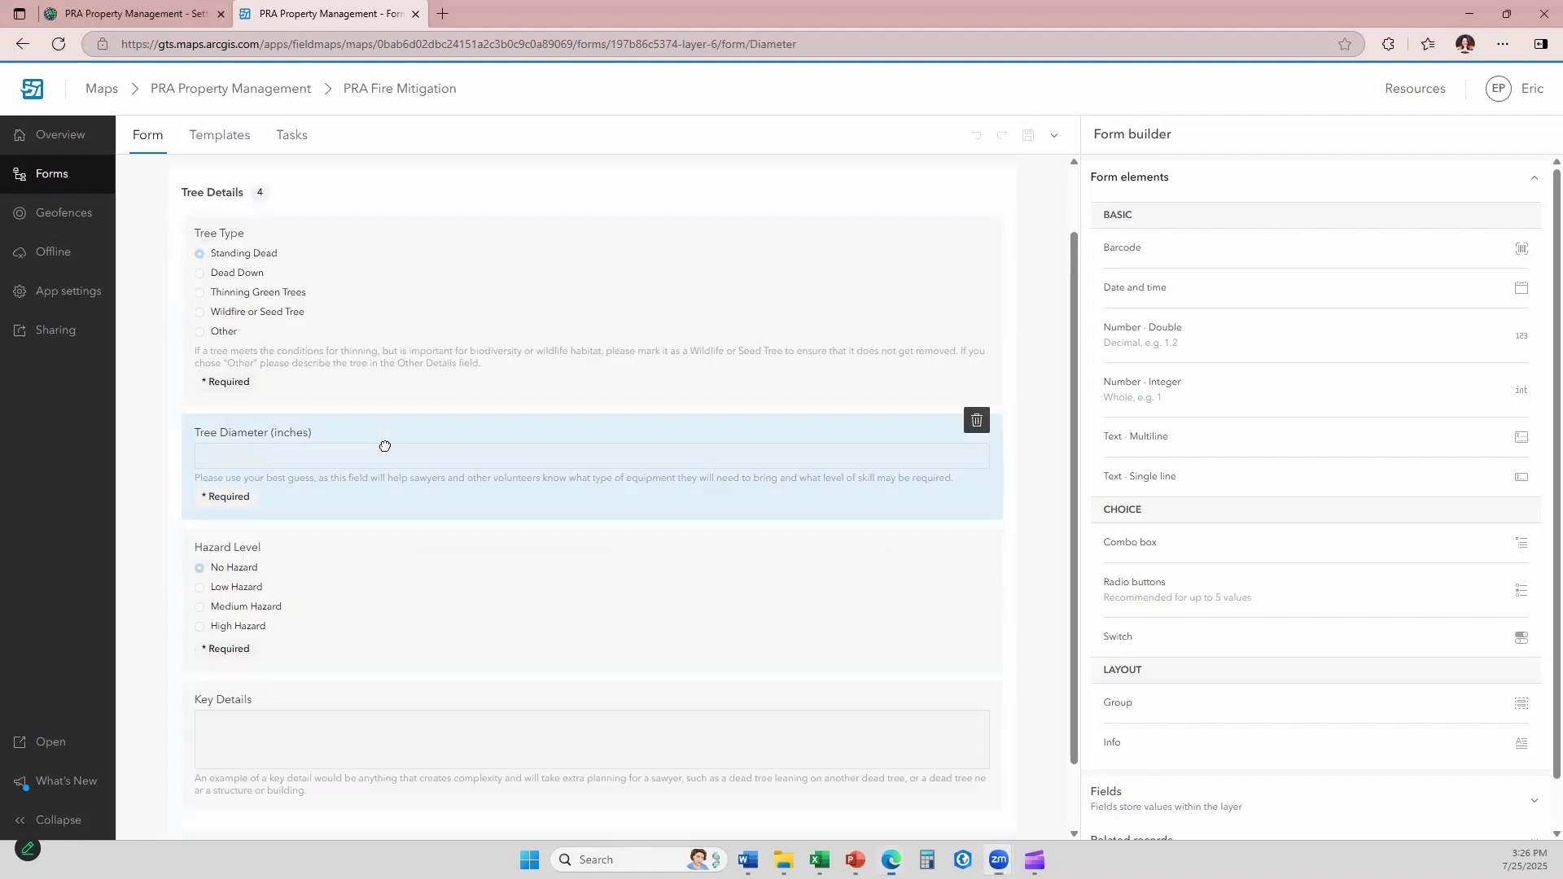
click(273, 449)
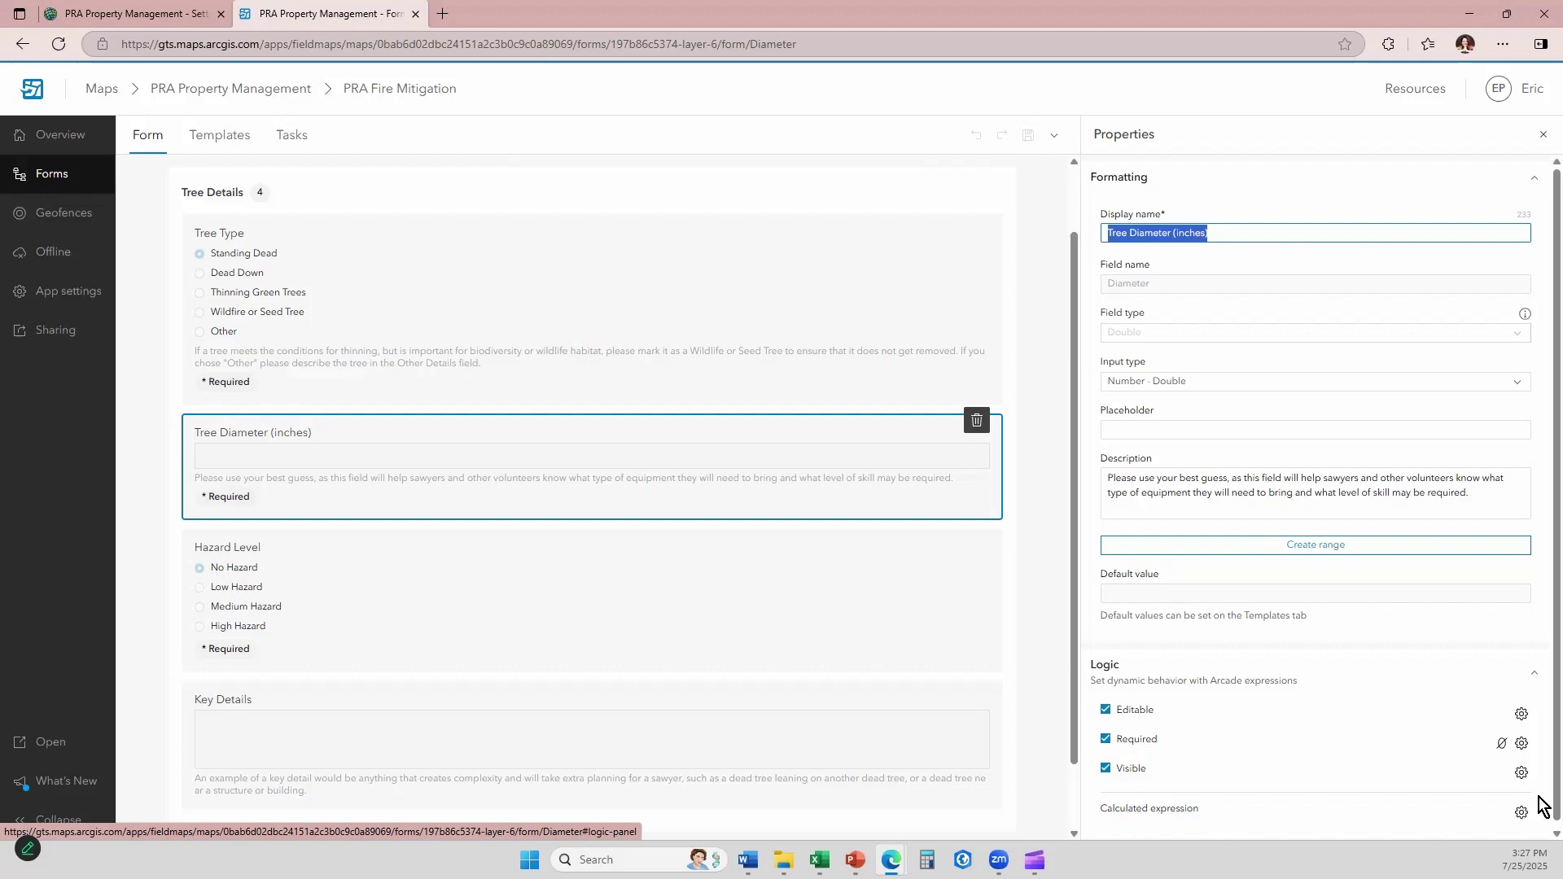
click(1520, 773)
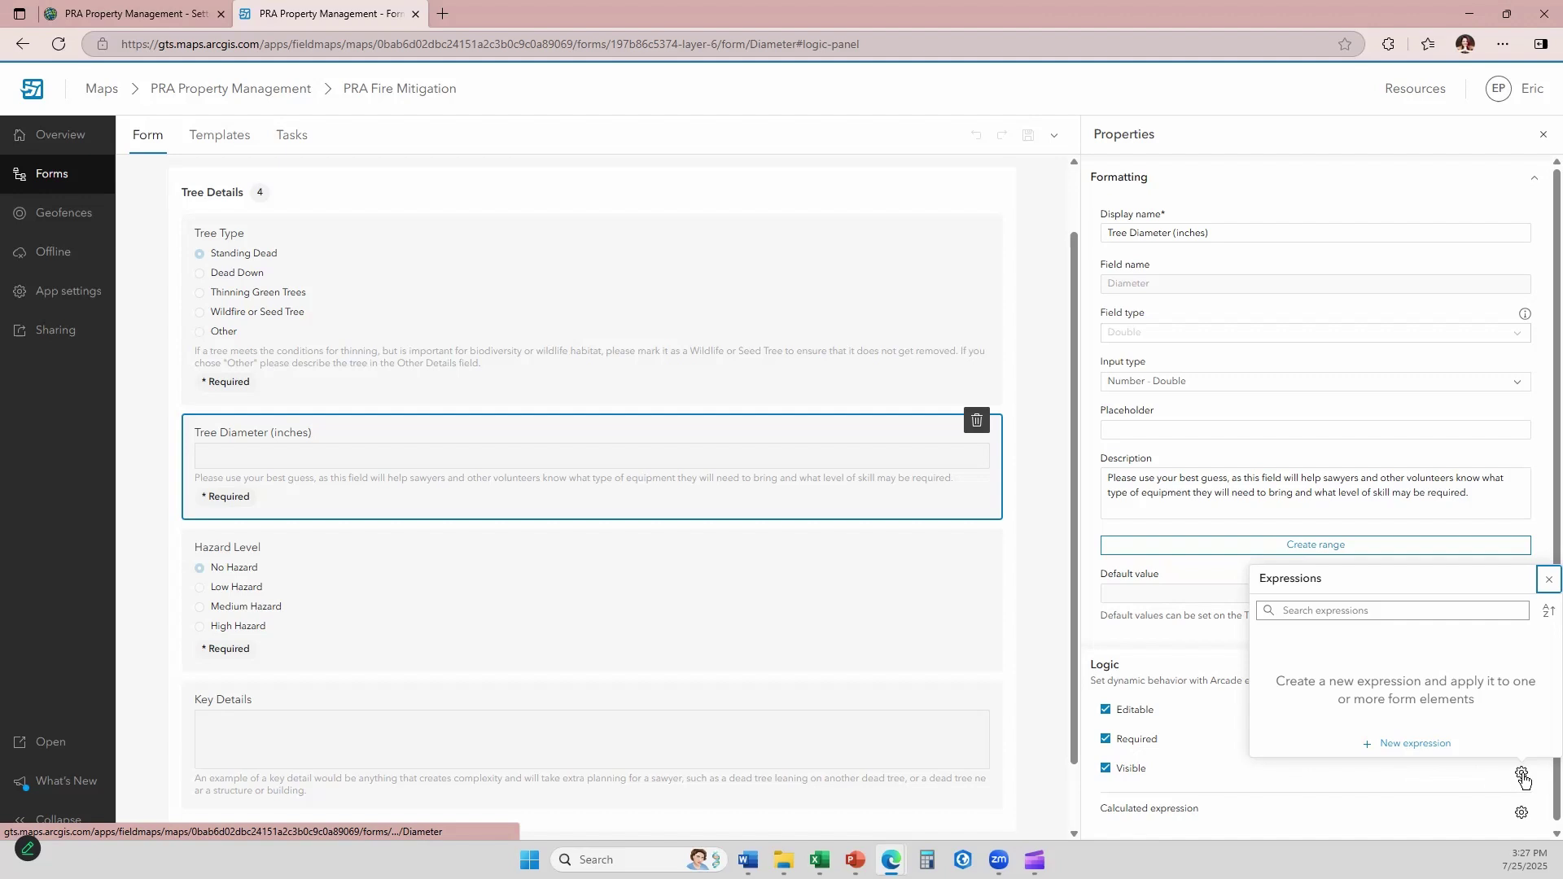
click(1418, 744)
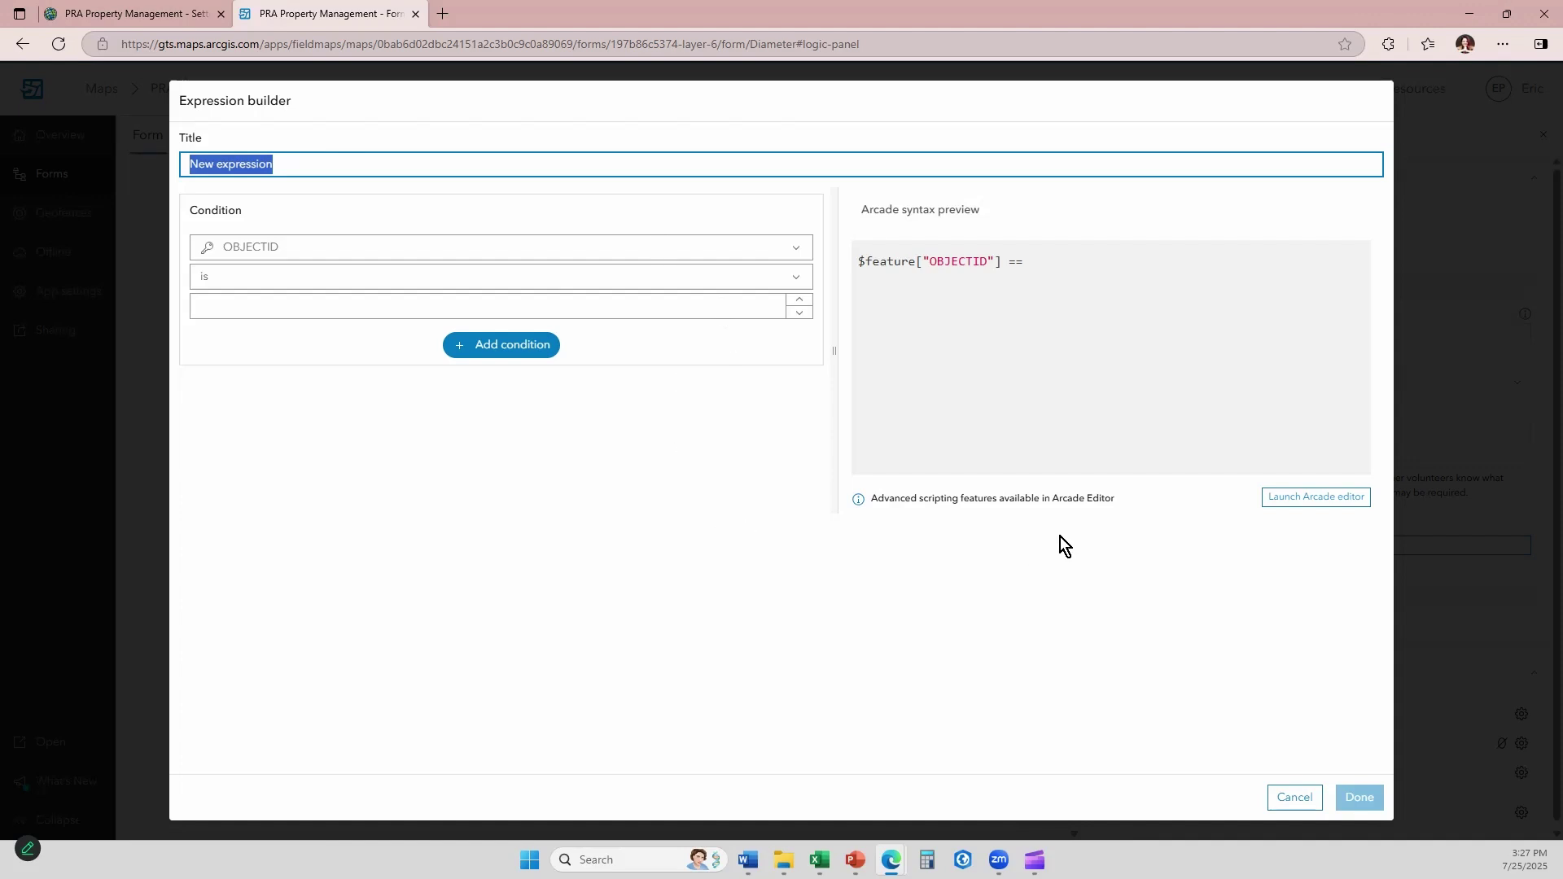
click(1324, 505)
Step: Set the field used in the expression's condition to Tree Type
click(797, 251)
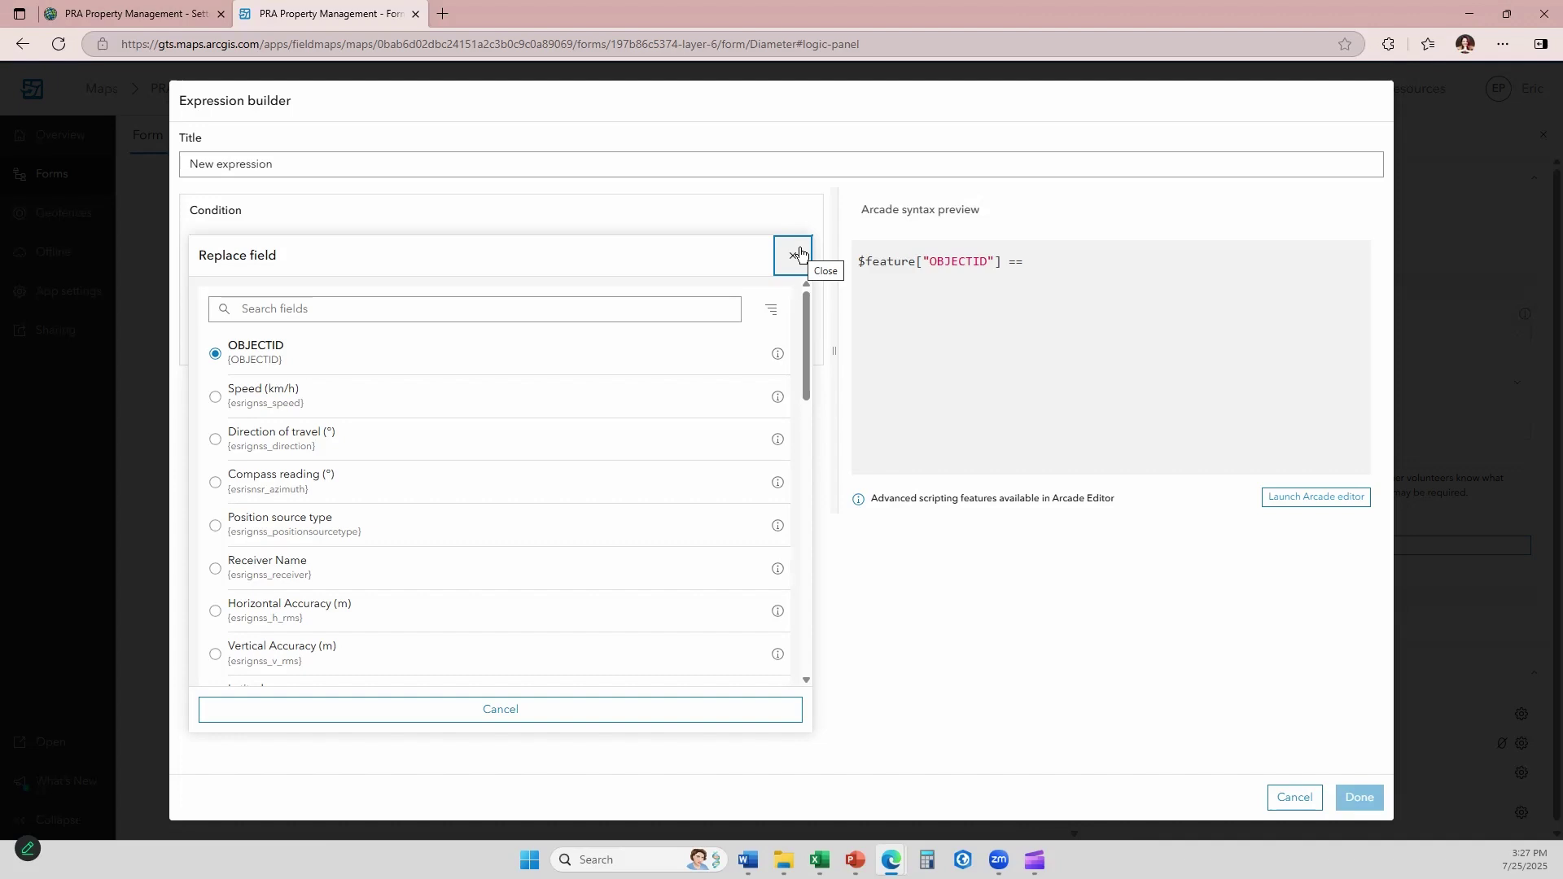
scroll(398, 453, down, 3)
scroll(398, 453, down, 9)
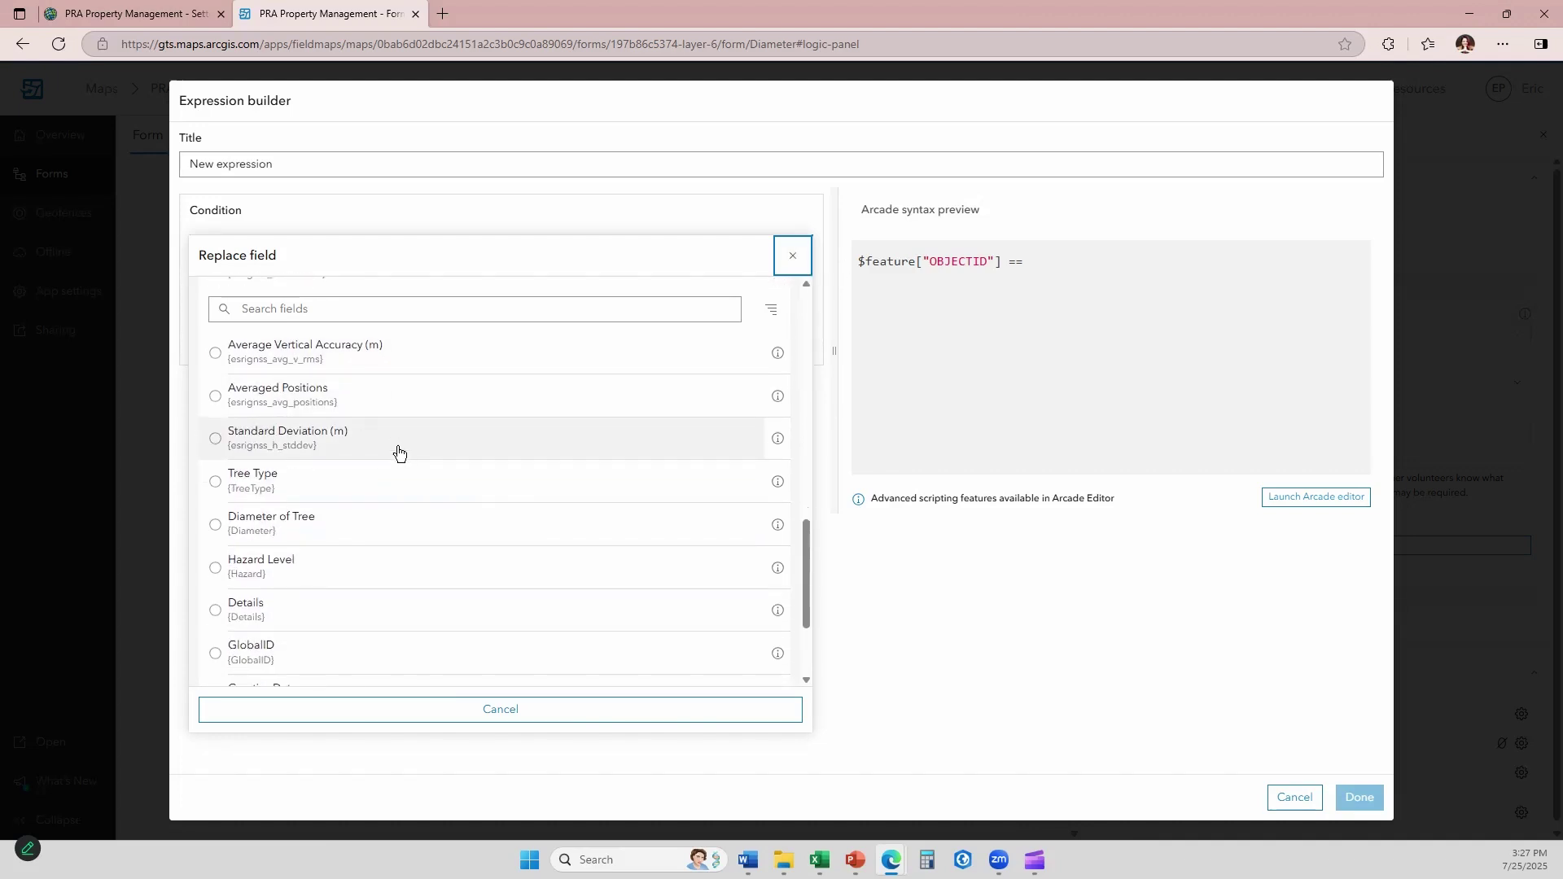
click(322, 444)
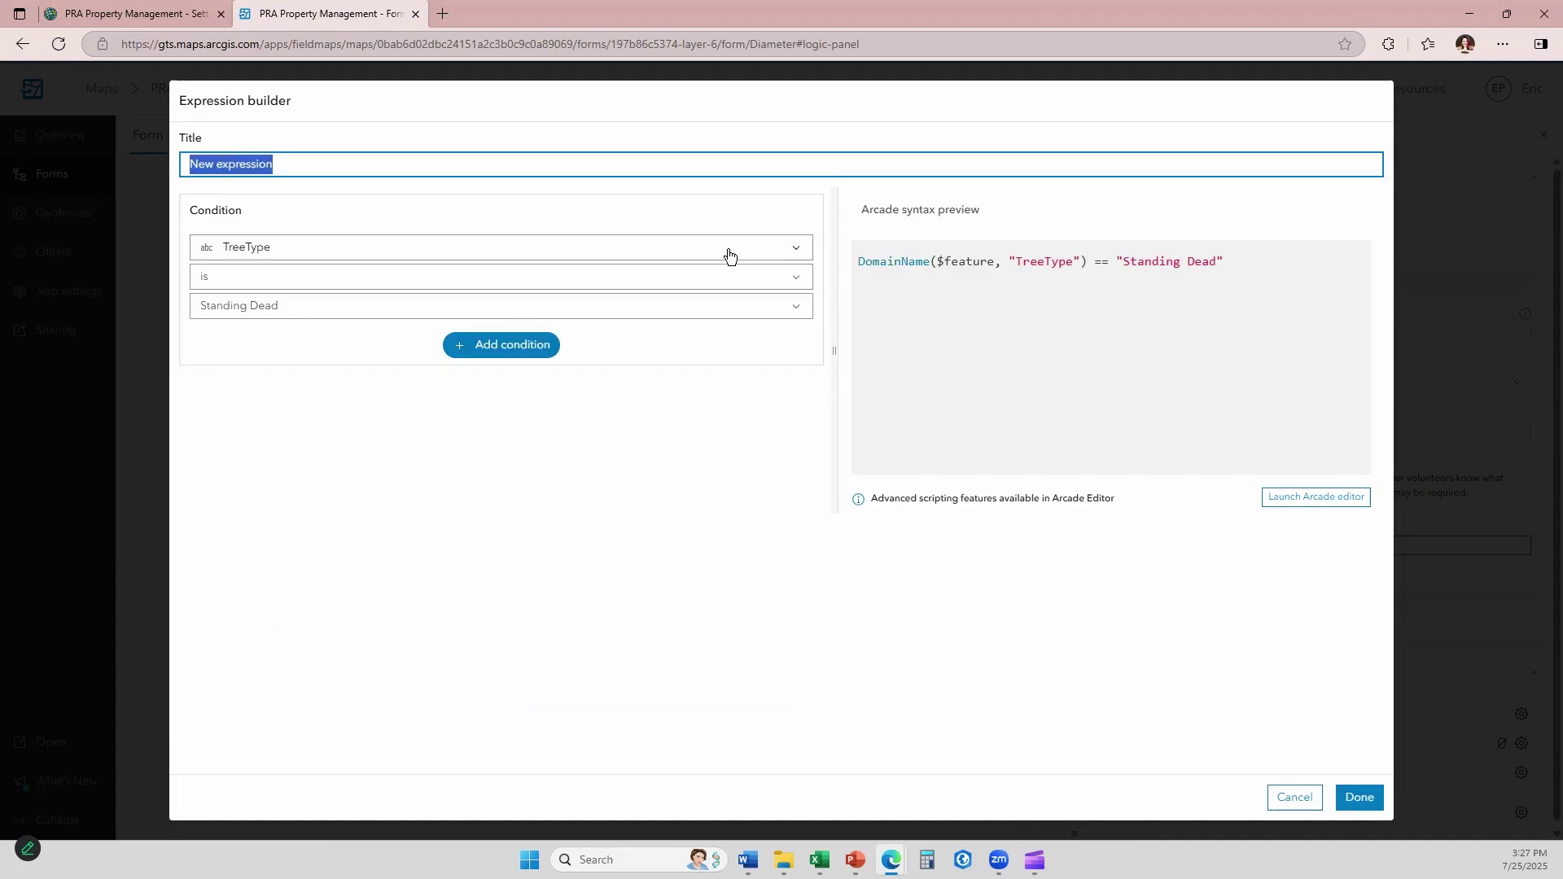
Step: Complete the condition with "is not" and Wildfire or Seed Tree, and save the form with this expression
click(808, 277)
click(279, 336)
click(473, 311)
click(498, 413)
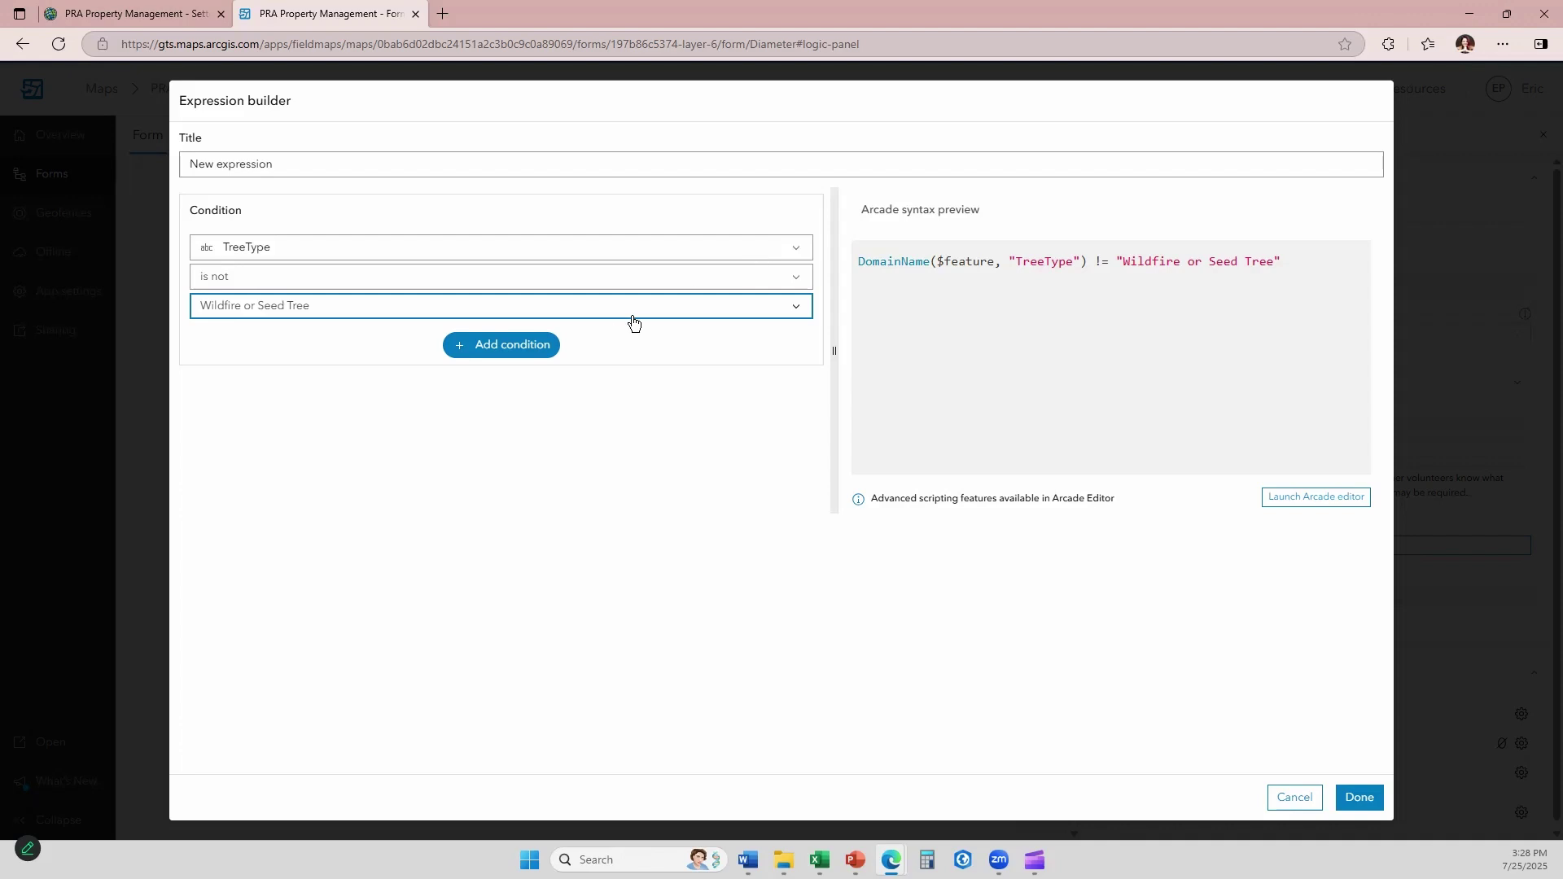
click(1366, 804)
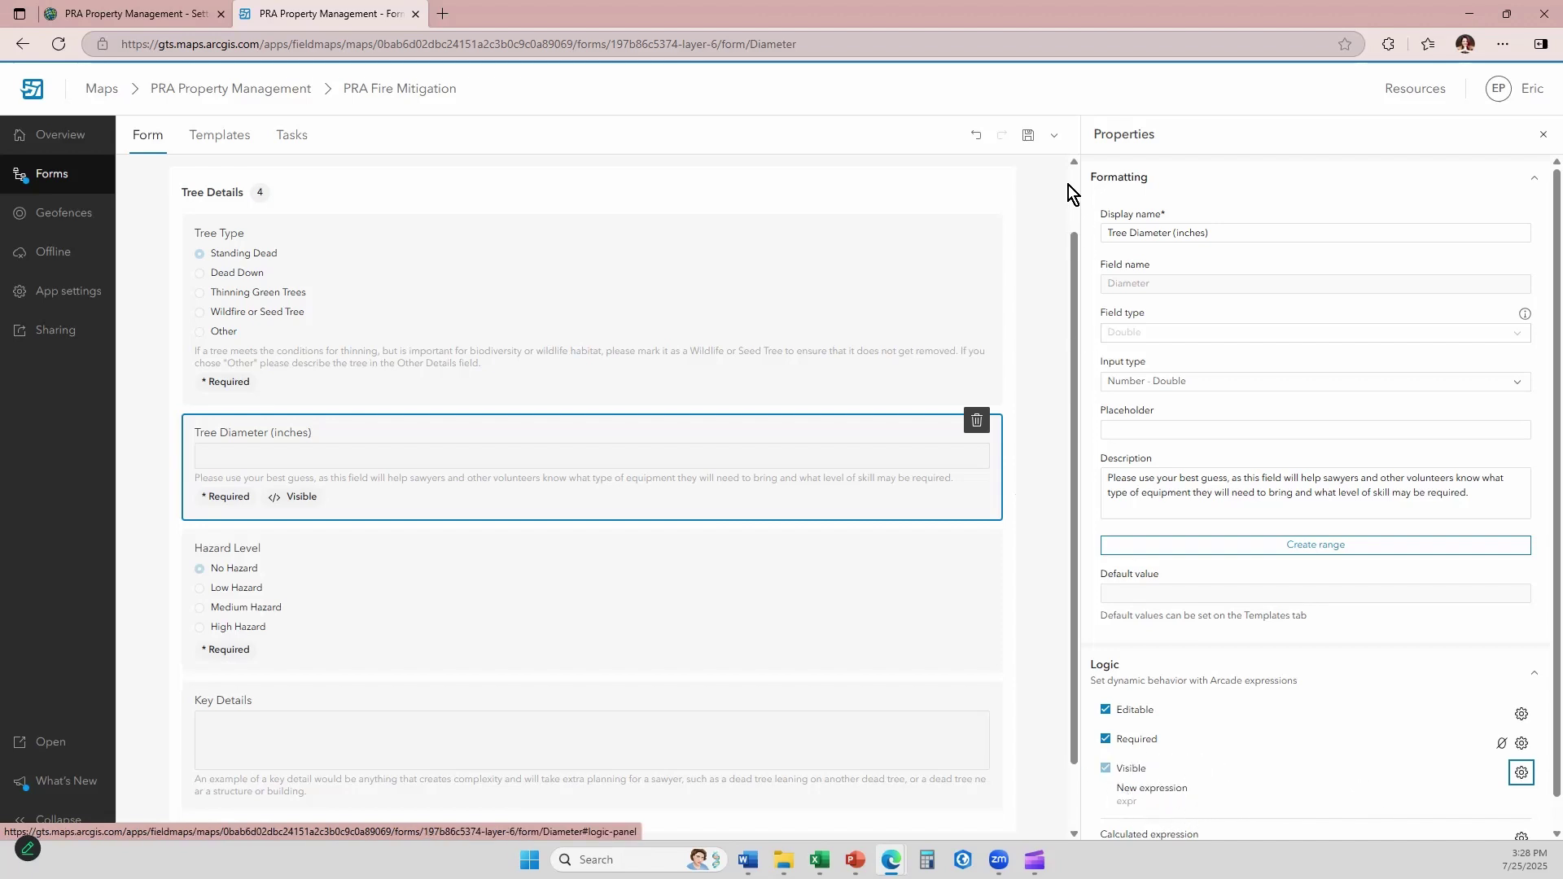
click(1029, 136)
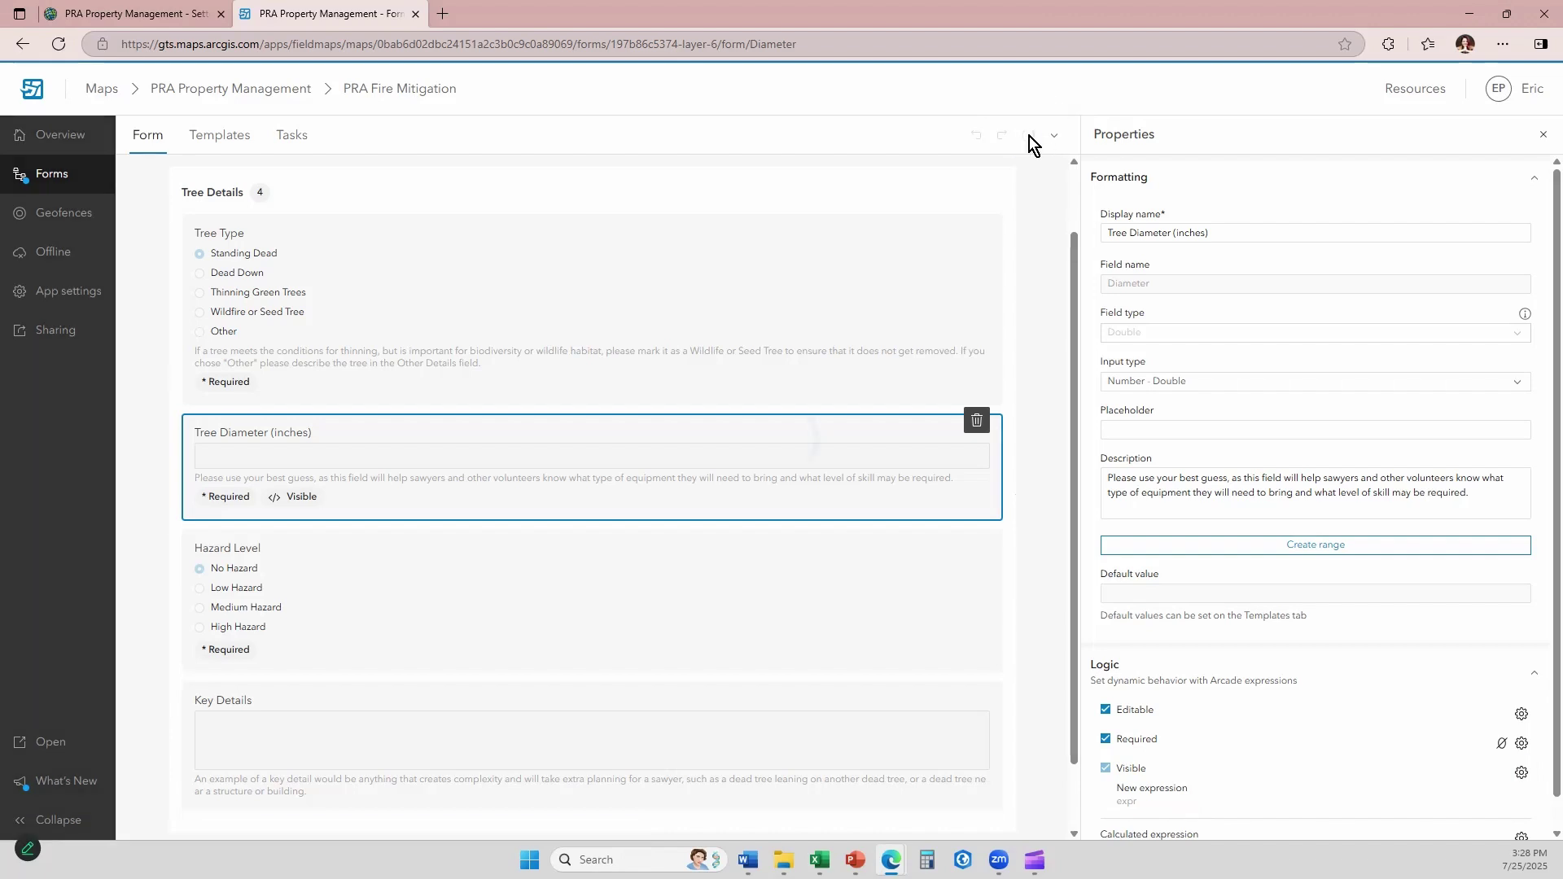
Step: Find the PRA Property Management web map in the ArcGIS Online content and open it in Map Viewer
click(123, 3)
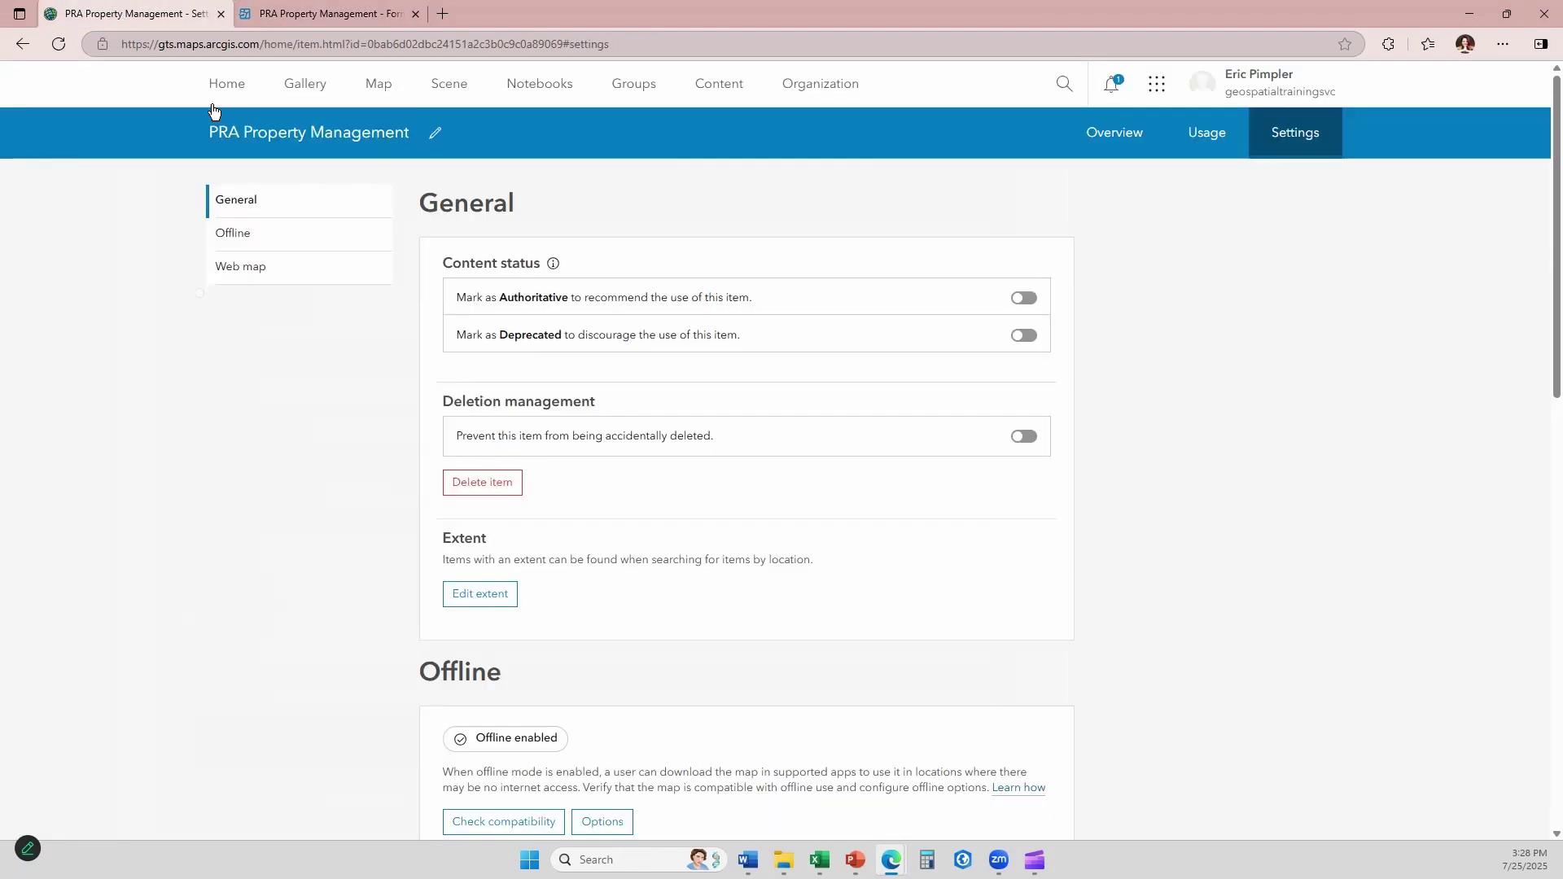
click(728, 82)
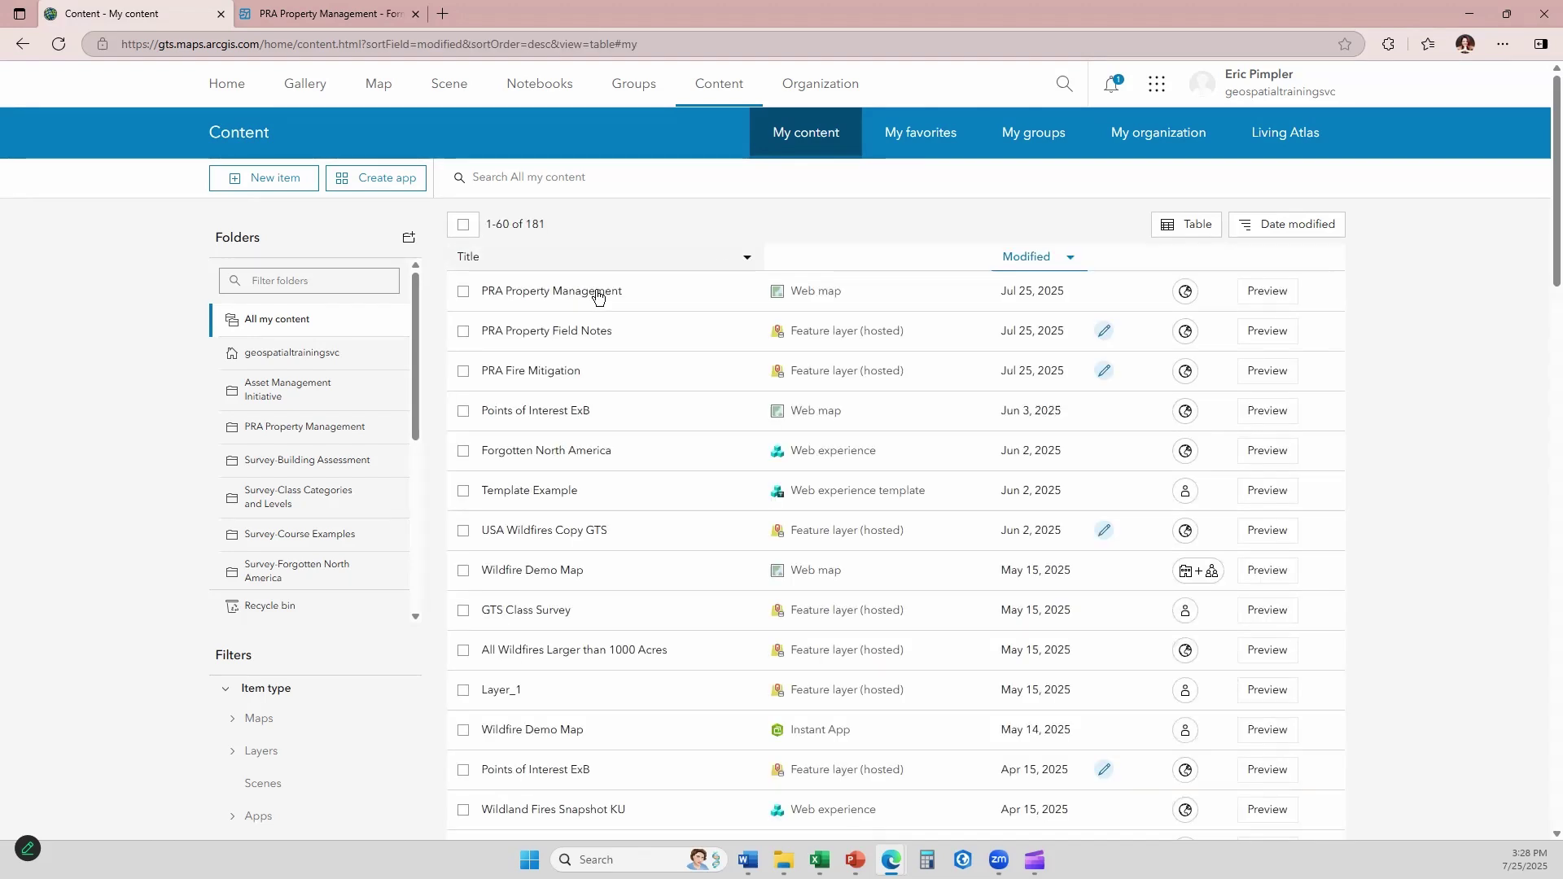
click(347, 10)
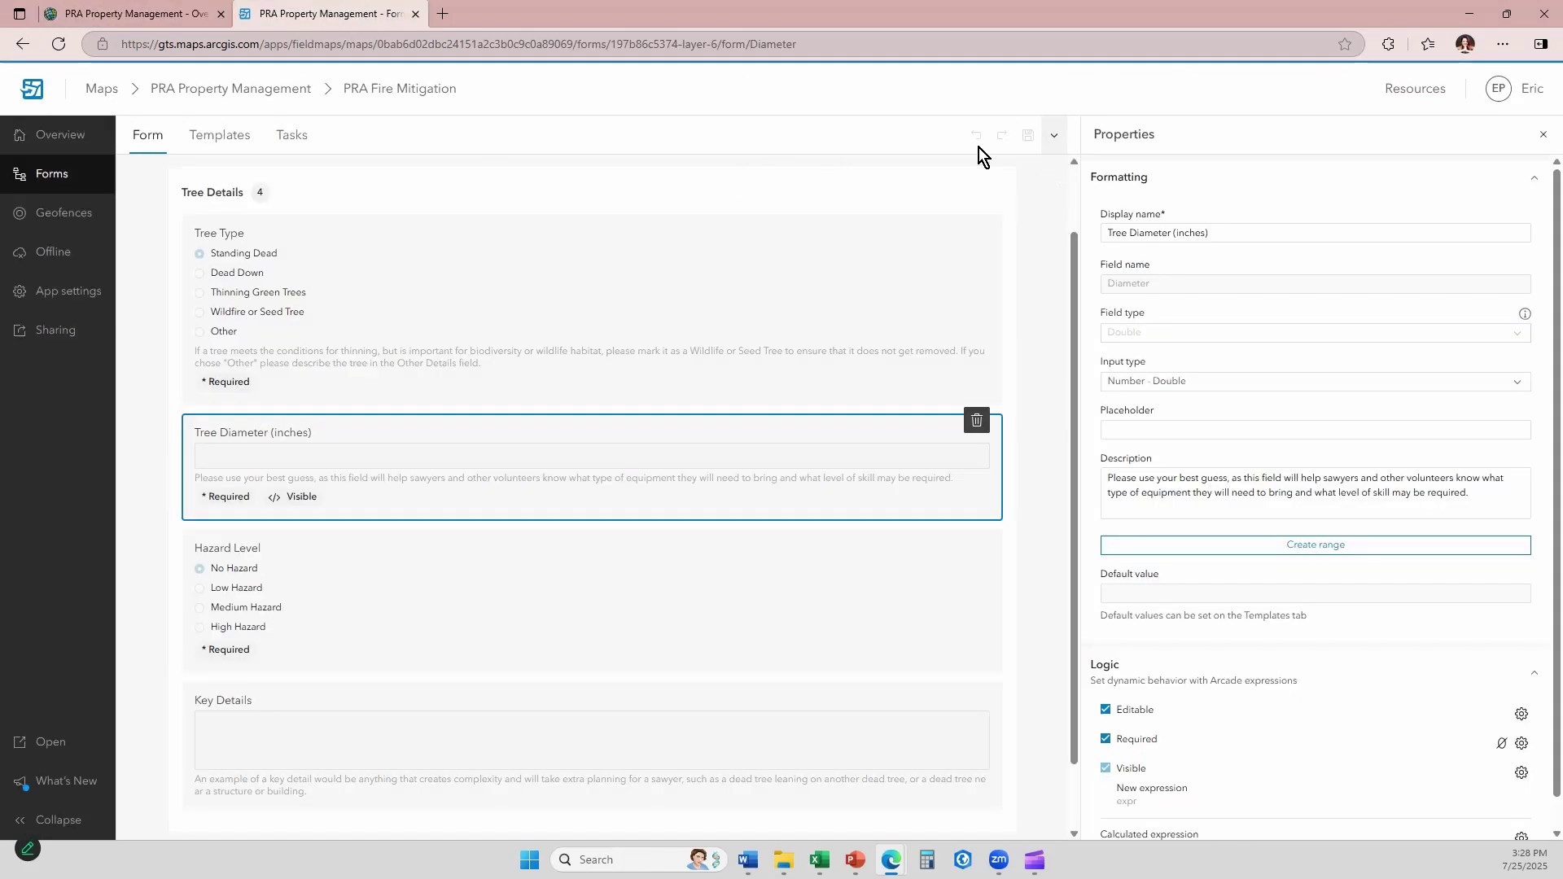
click(156, 4)
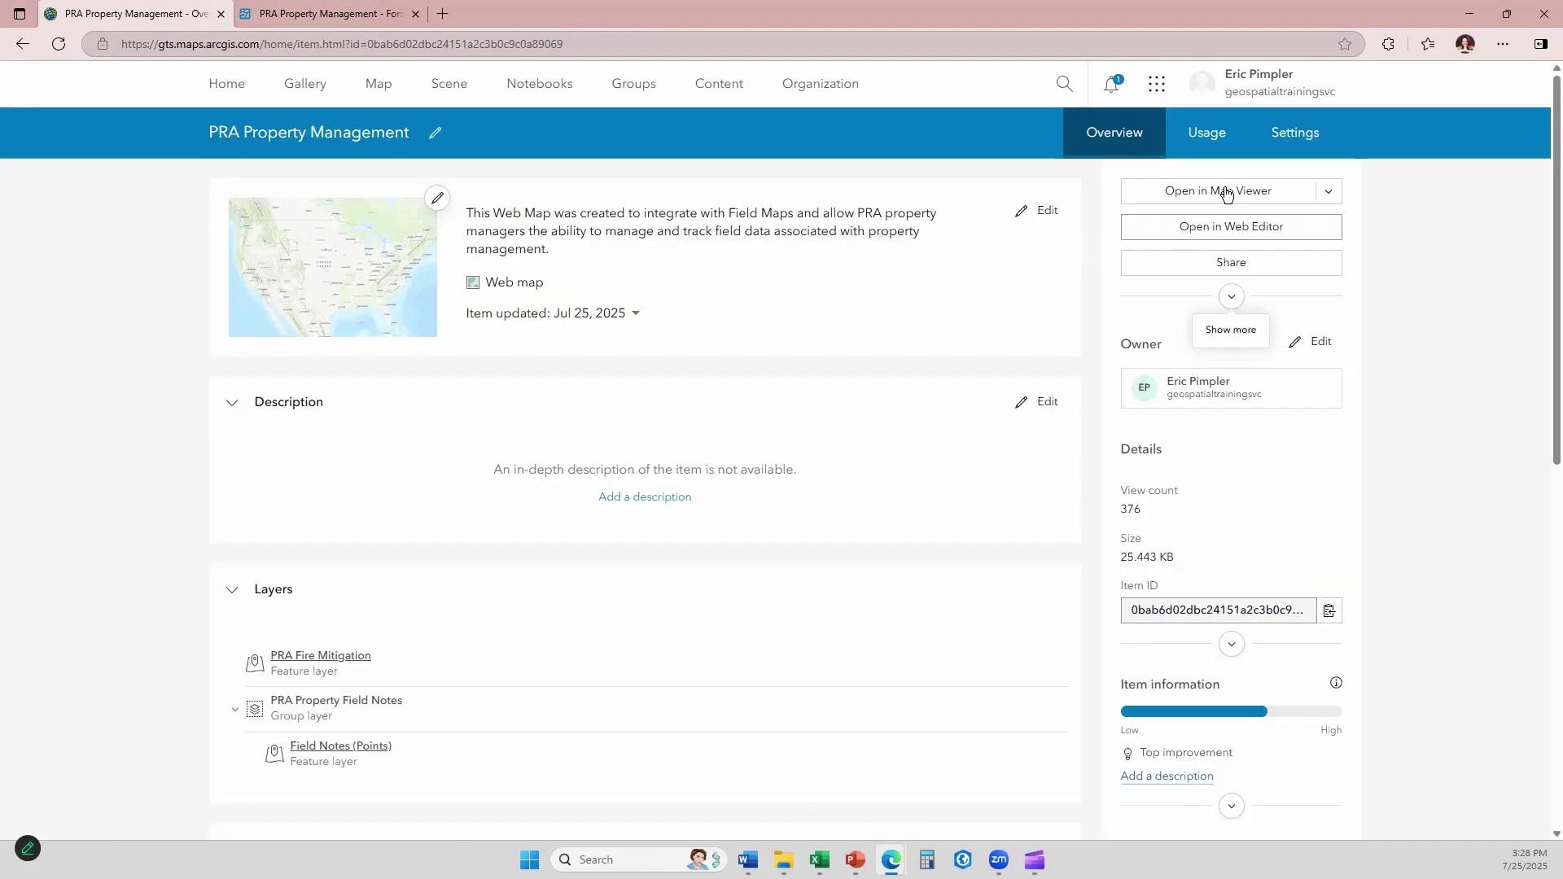
click(1226, 192)
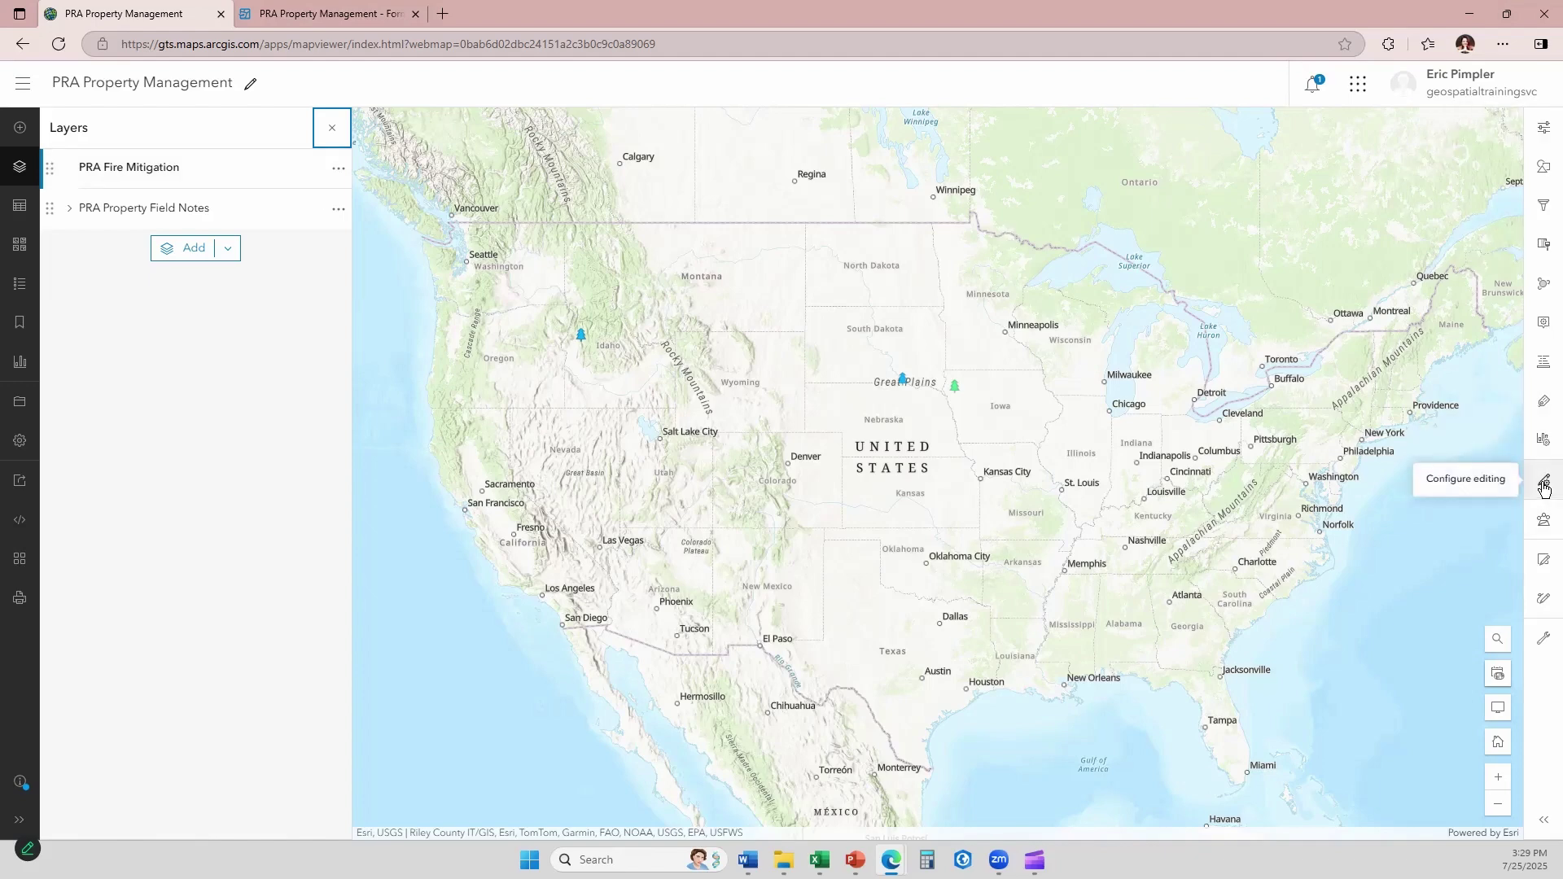
Step: Place a trial Thinning Green Trees point in South Dakota to check its Tree Diameter question, and discard the unsaved feature
click(1546, 559)
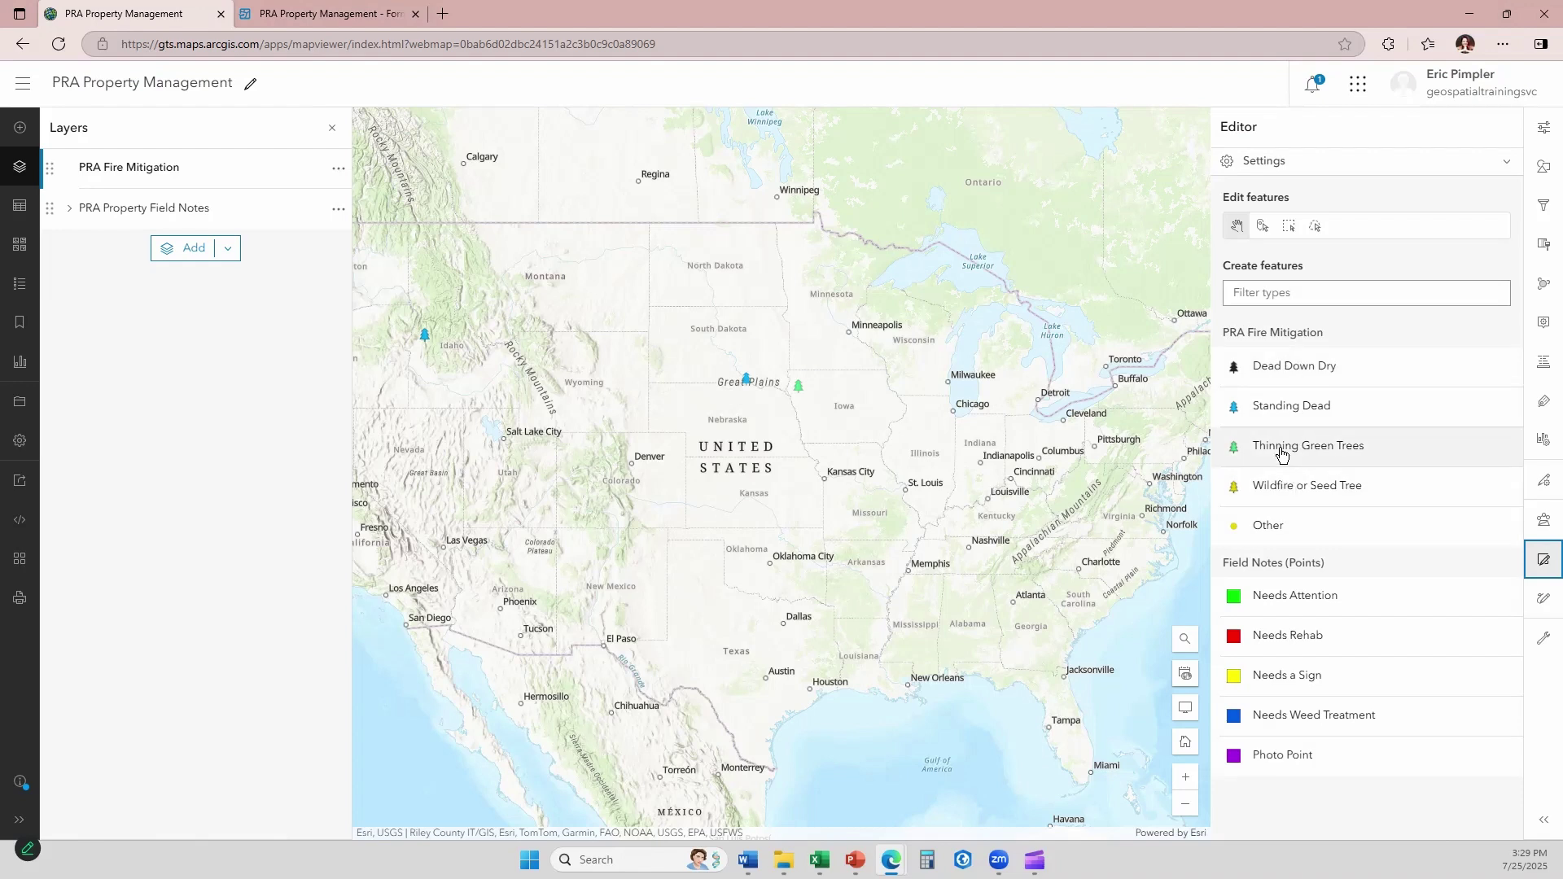
click(1299, 451)
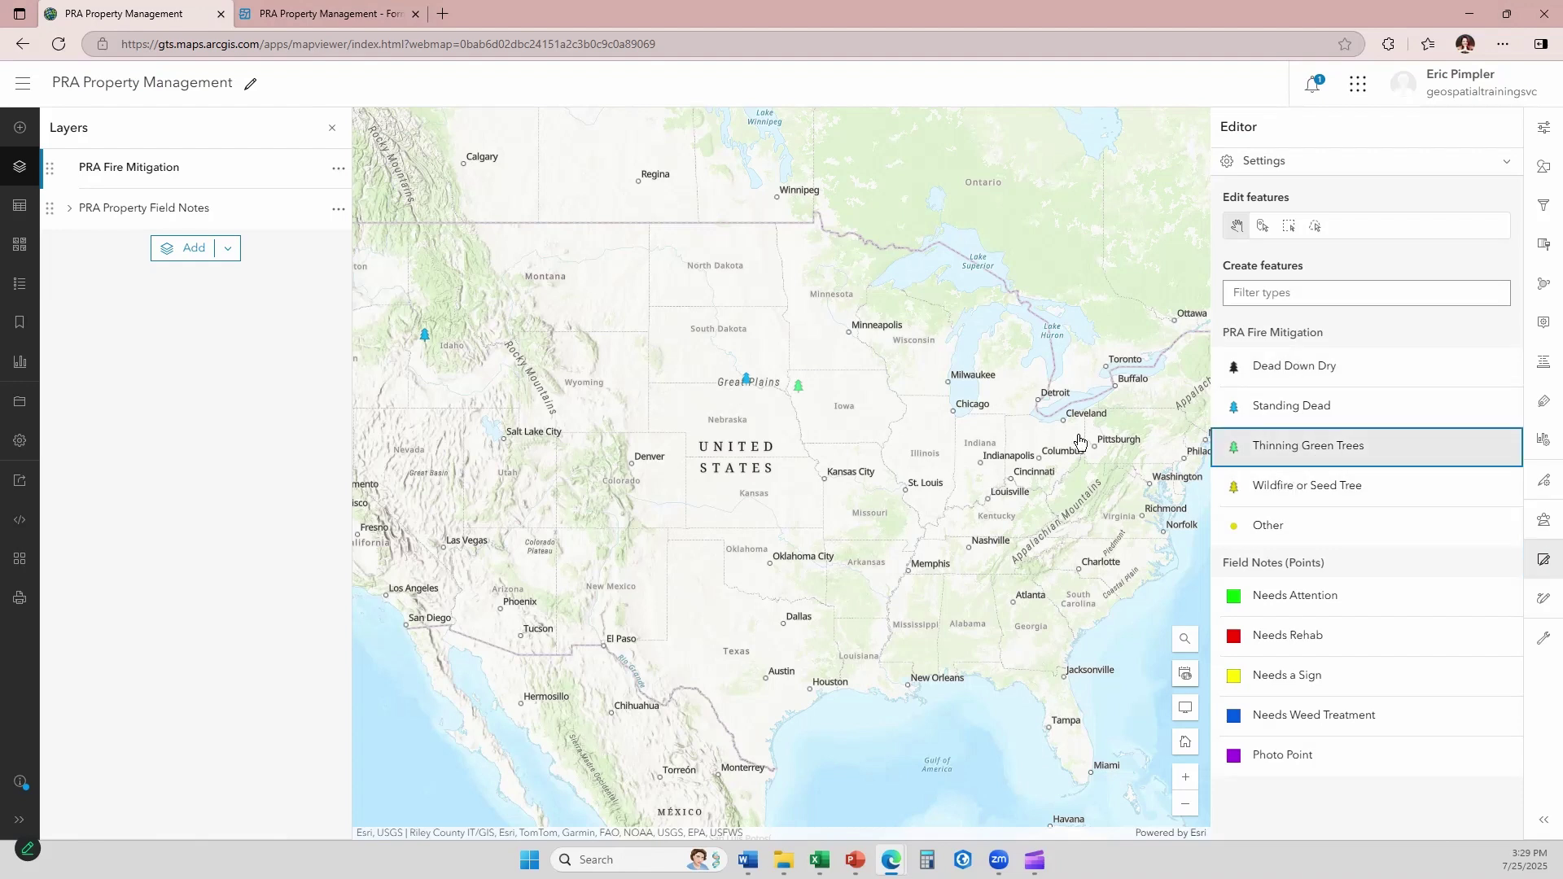
click(687, 342)
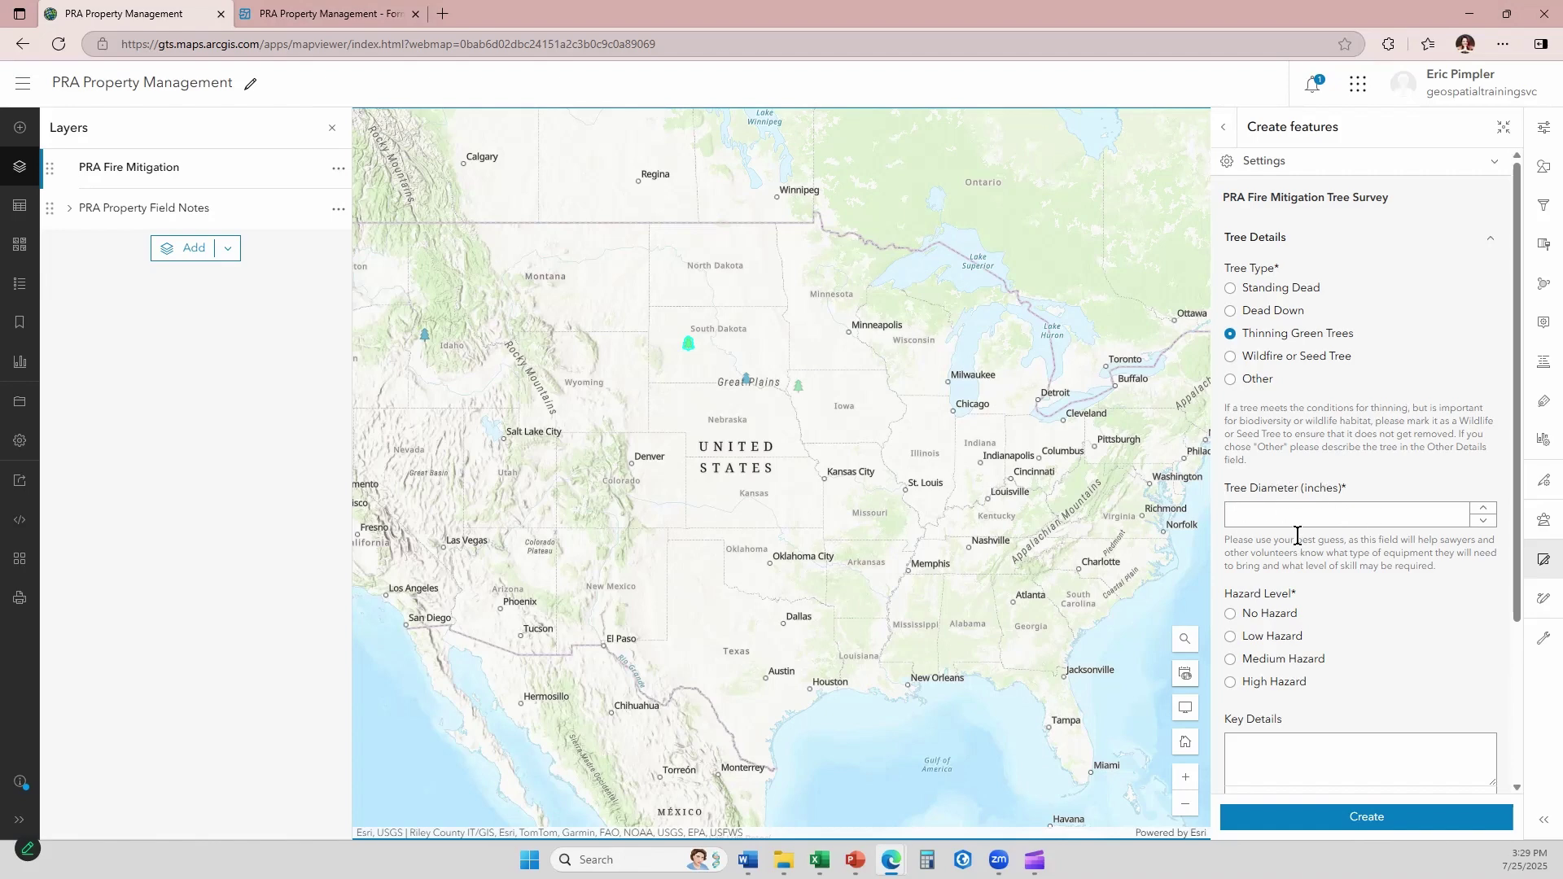
click(1223, 128)
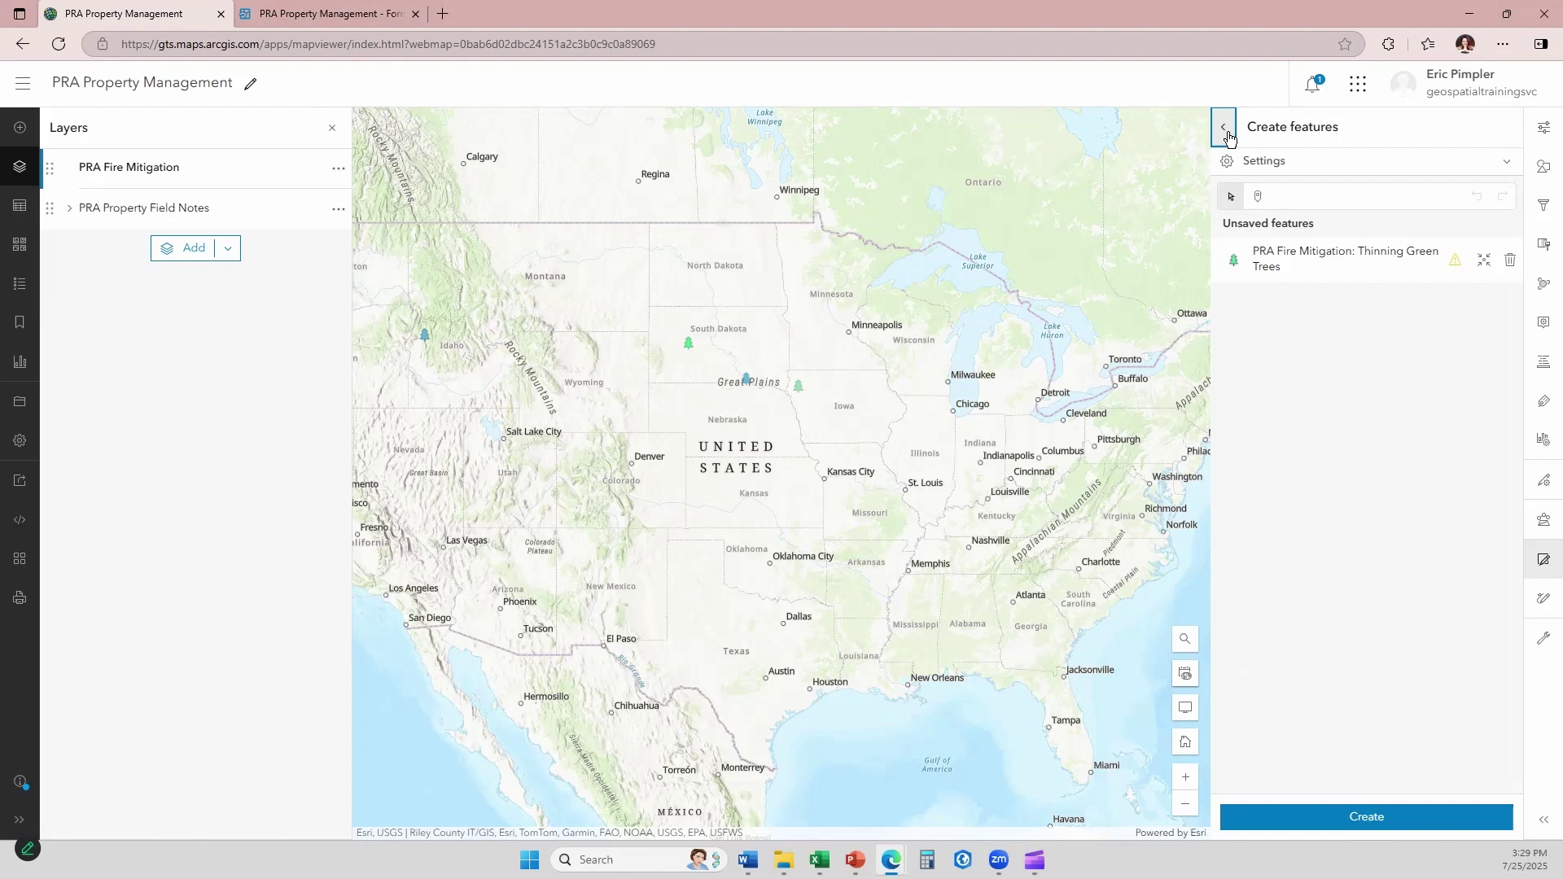
click(1224, 129)
click(1430, 817)
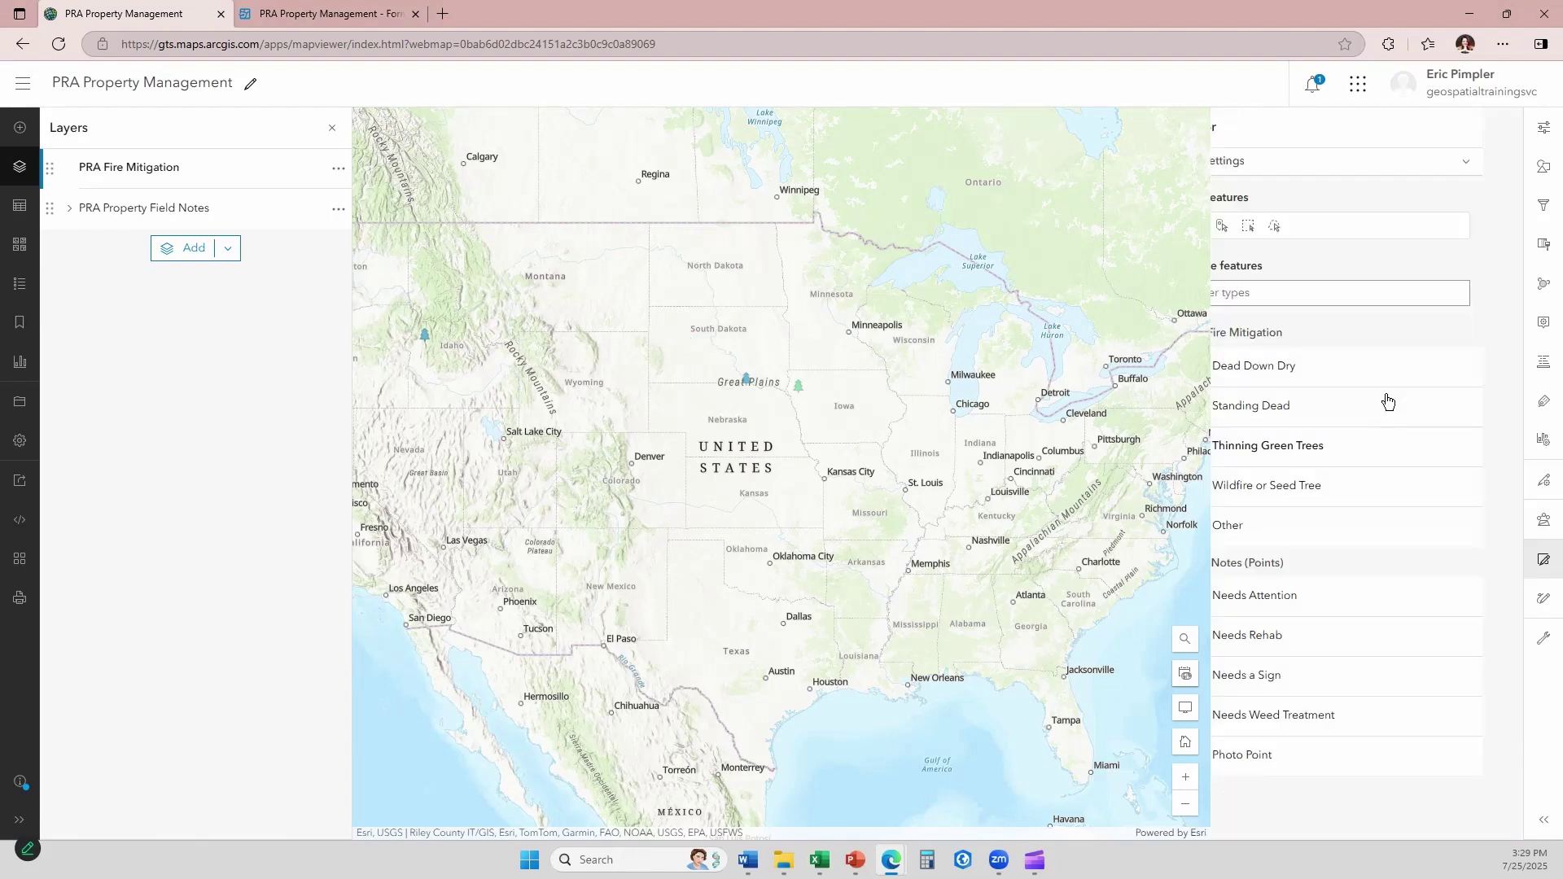
Step: Place a Wildfire or Seed Tree point in South Dakota and switch its Tree Type to Standing Dead and back to test the form
click(1280, 487)
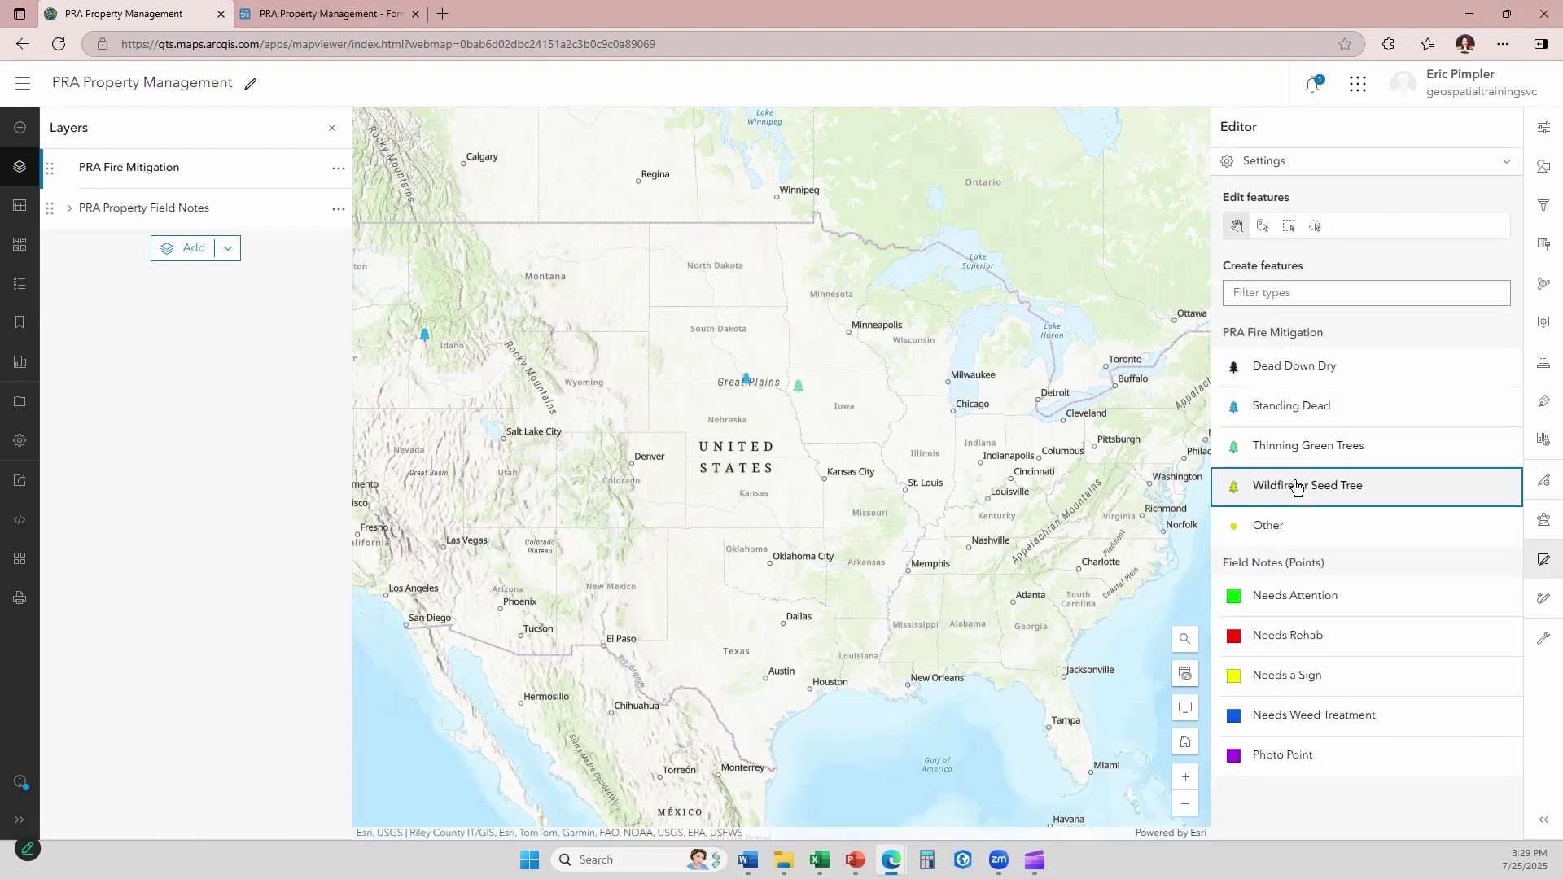
click(699, 348)
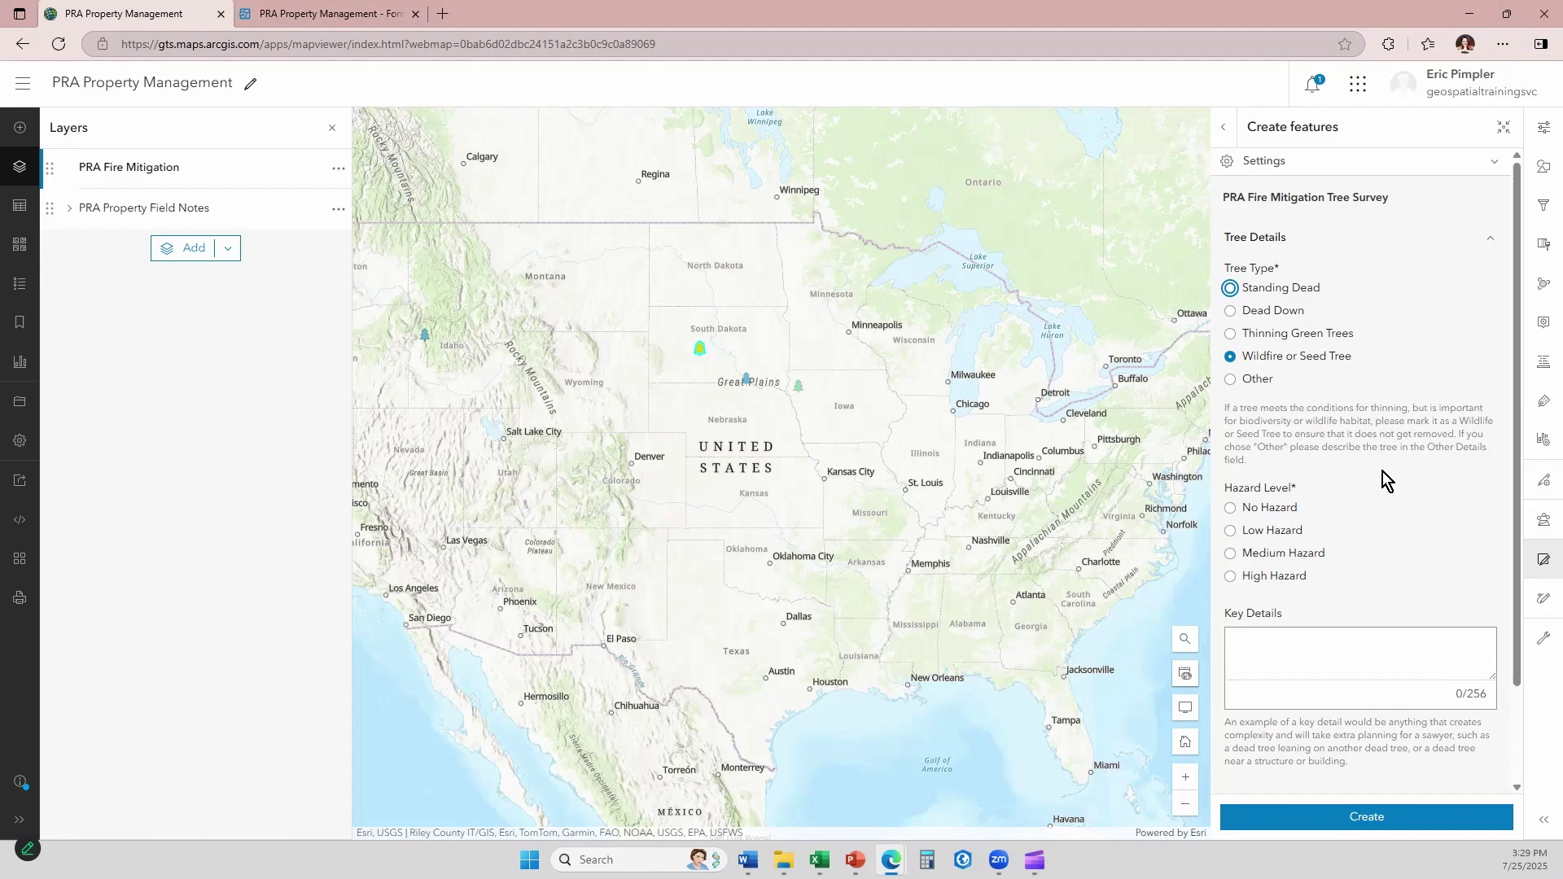
click(1230, 290)
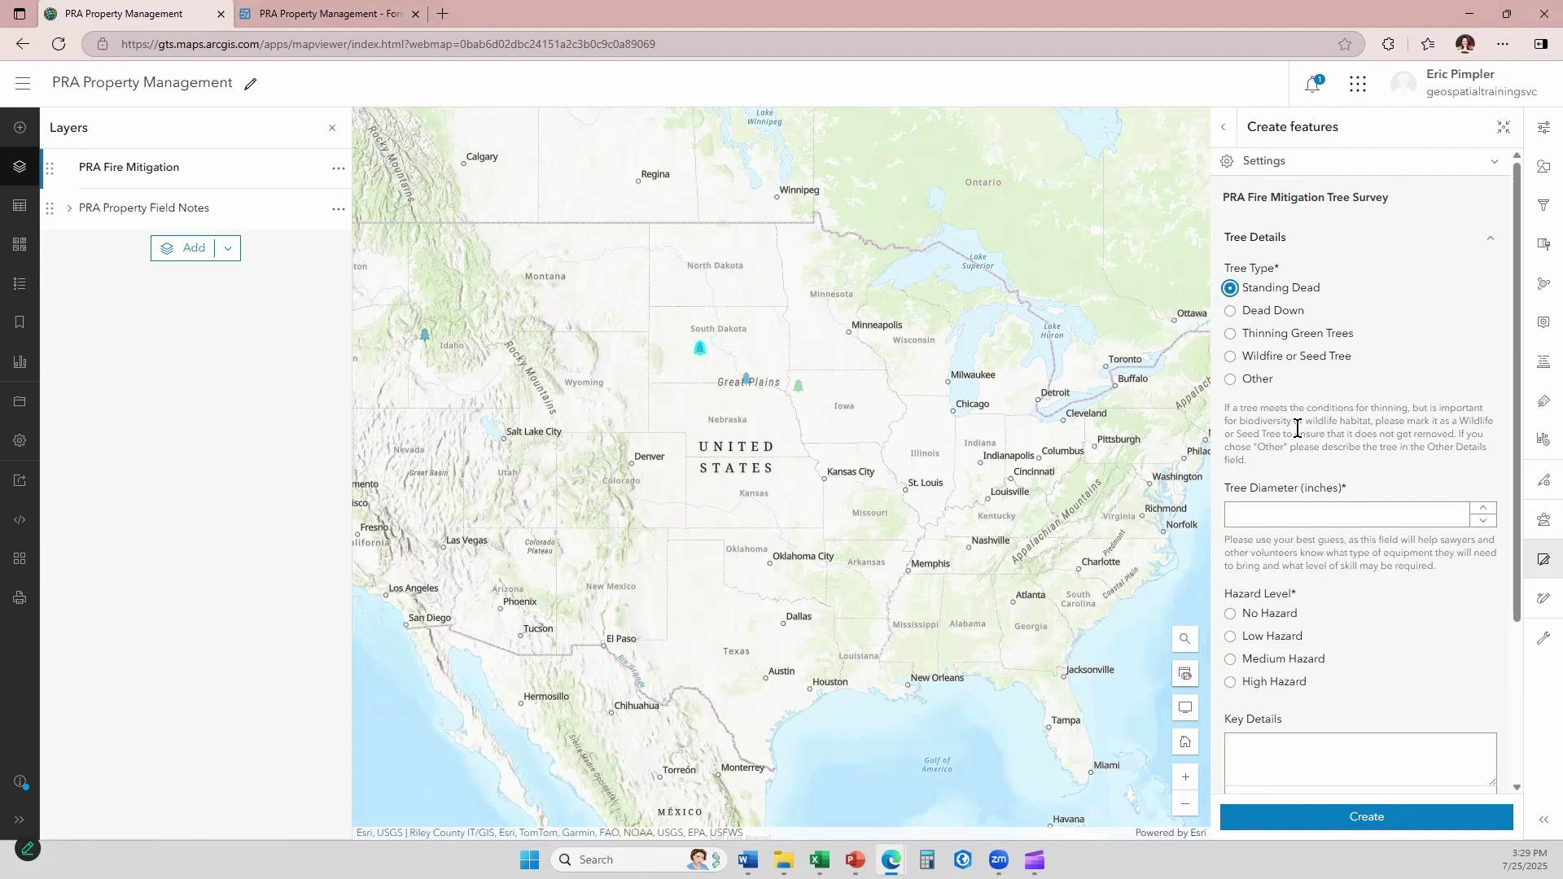
click(1230, 358)
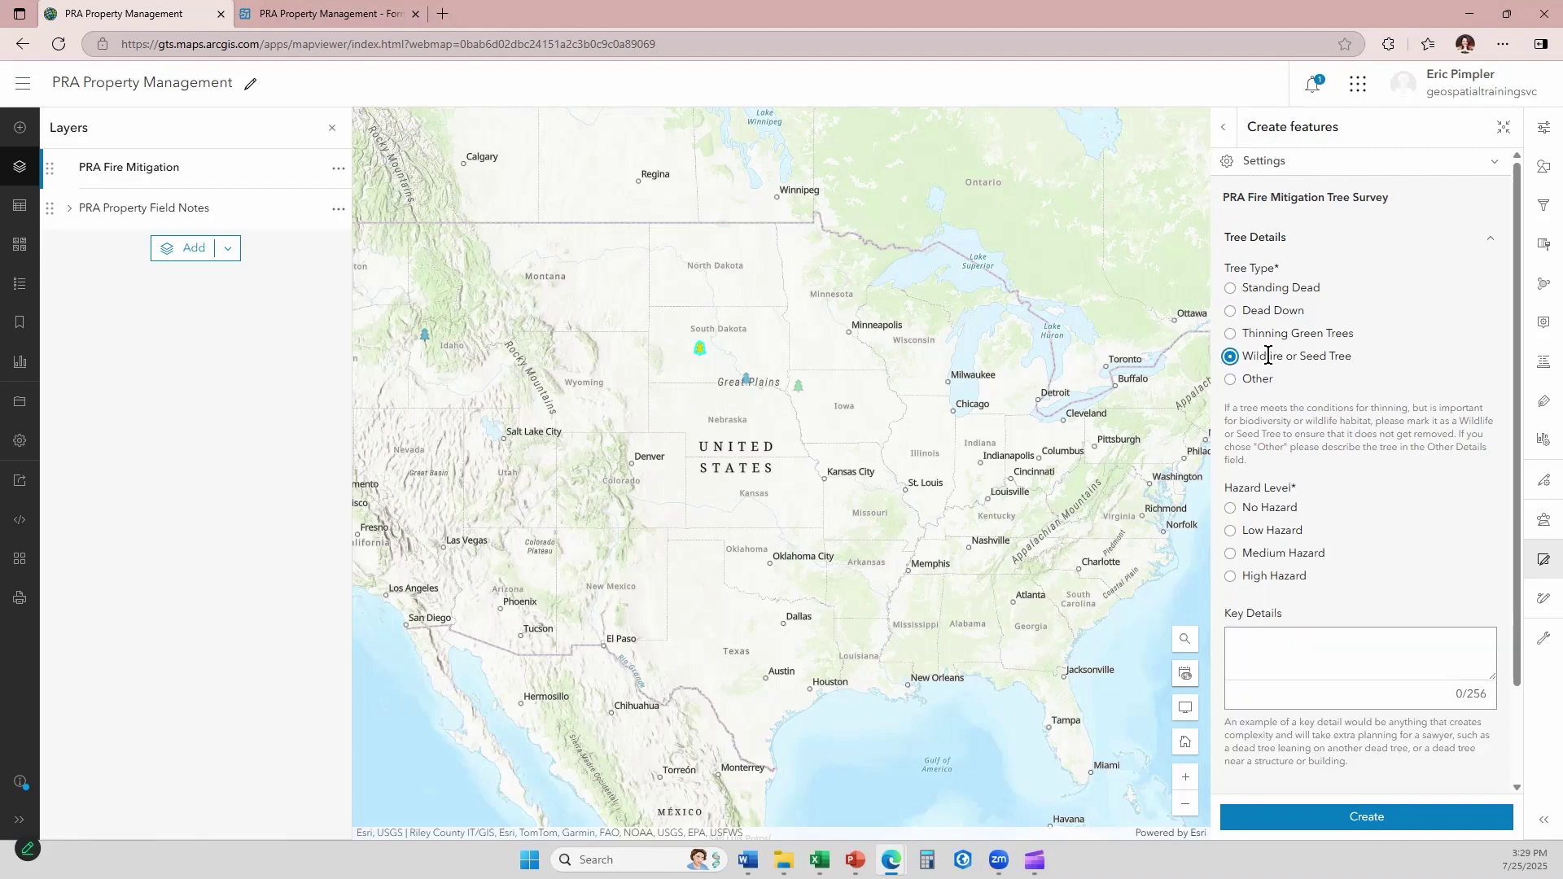